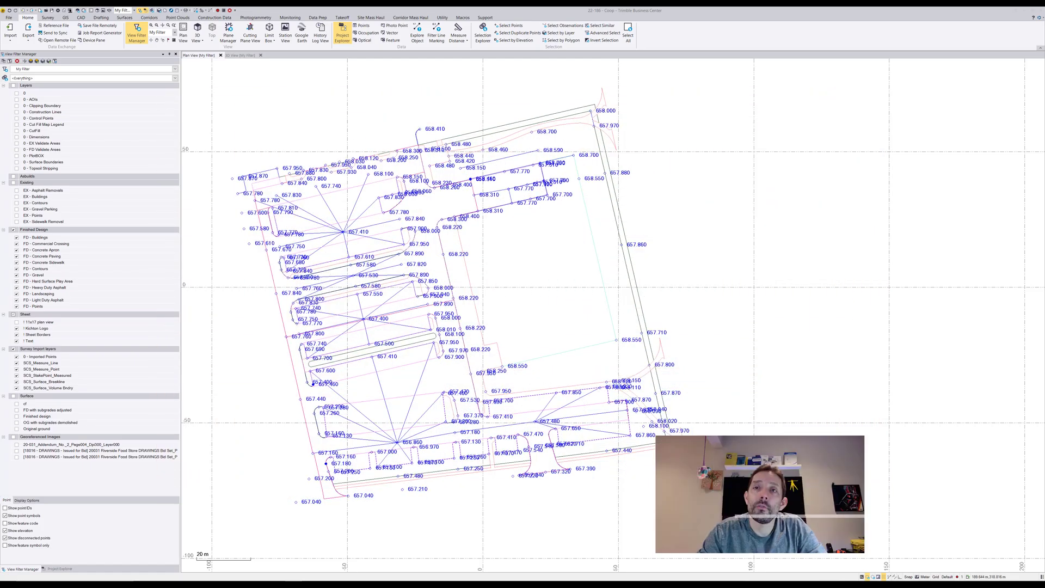
Hide FD - Points and FD - Contours, show 0 - FD Validate Areas, and inspect the building pad outline
click(17, 306)
click(17, 269)
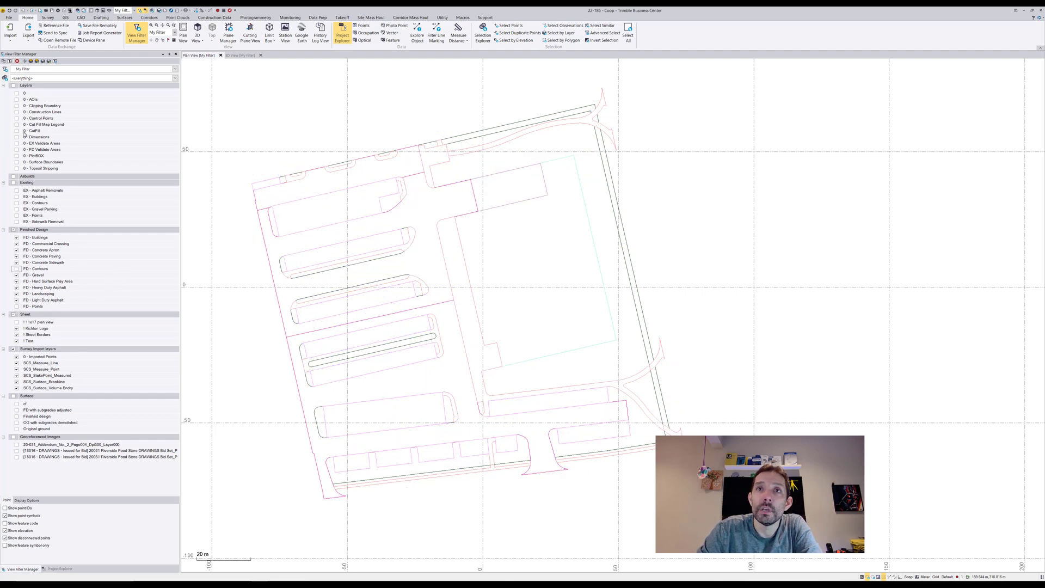
click(17, 149)
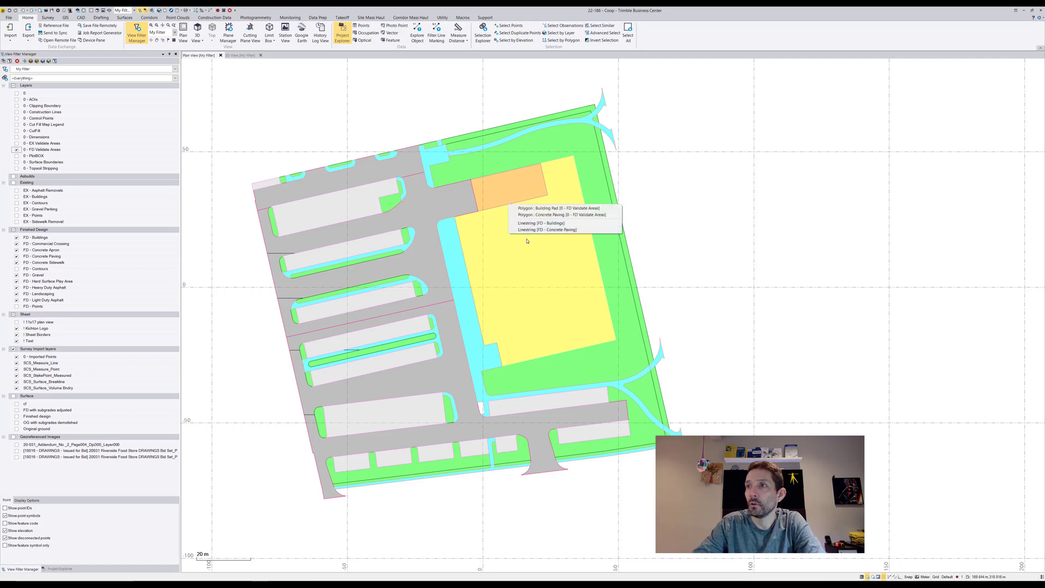
click(525, 232)
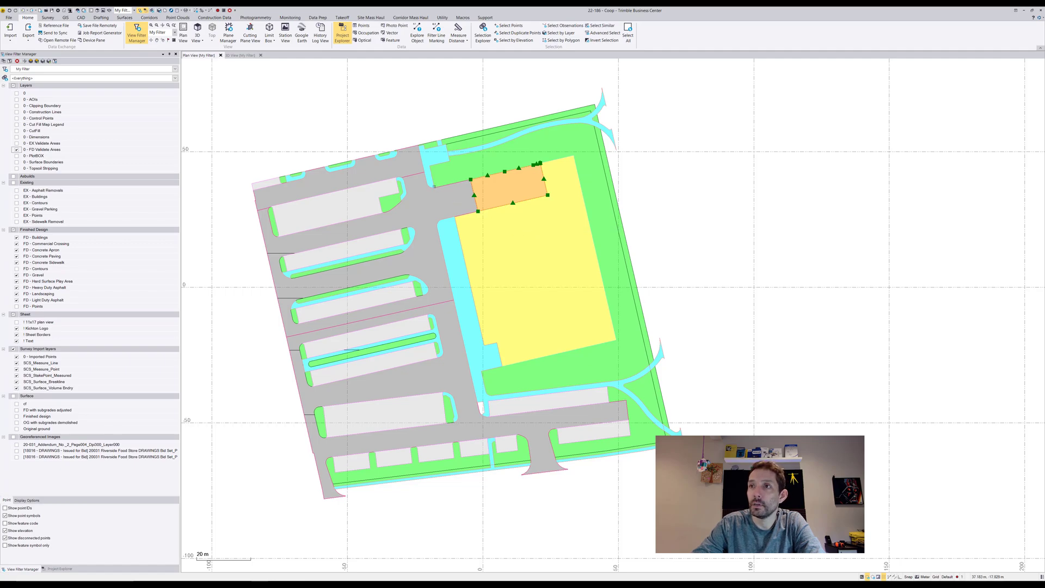
key(Escape)
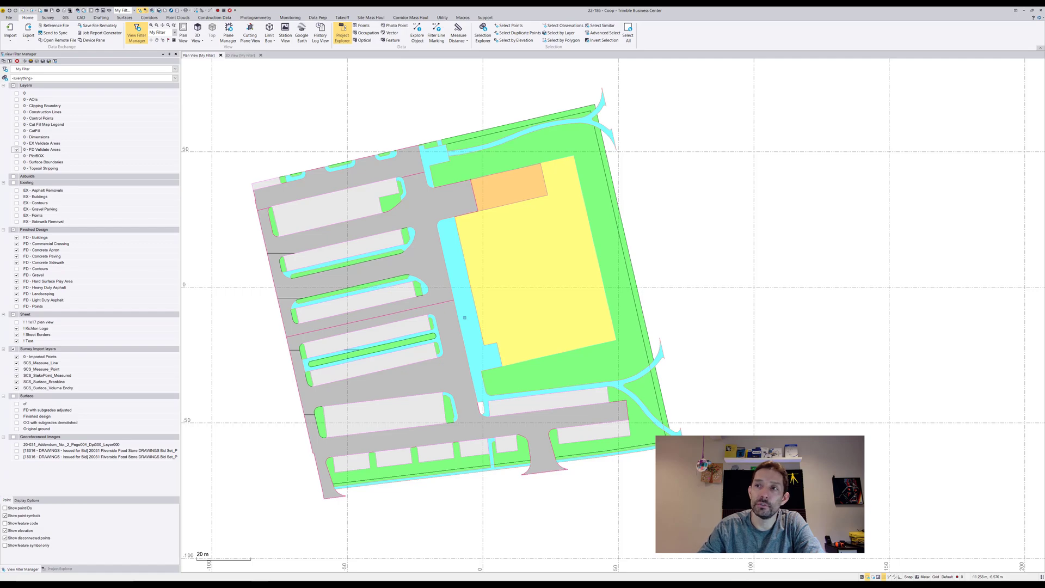
click(244, 56)
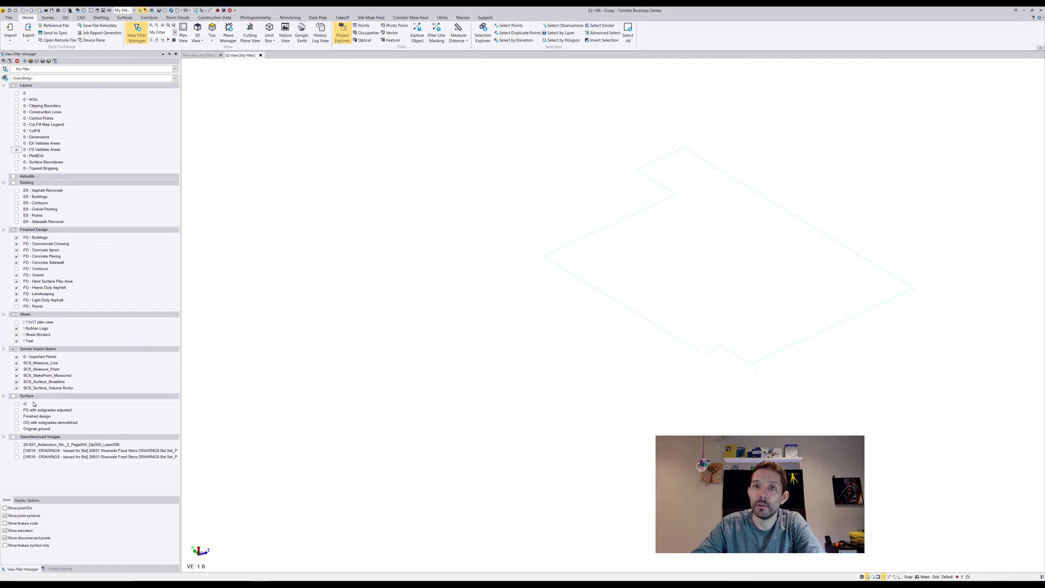
click(17, 429)
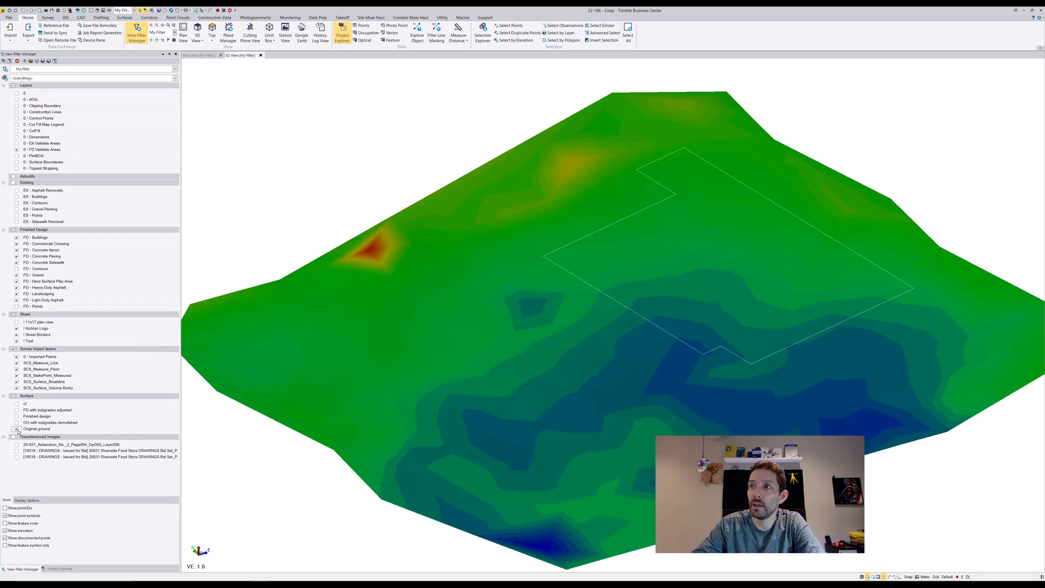
click(17, 429)
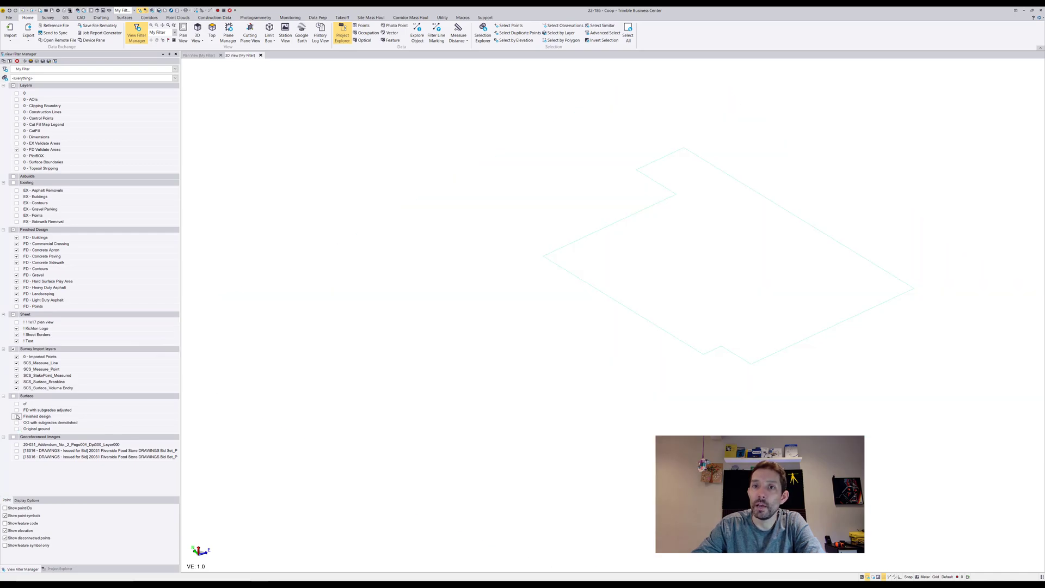
click(16, 417)
click(17, 416)
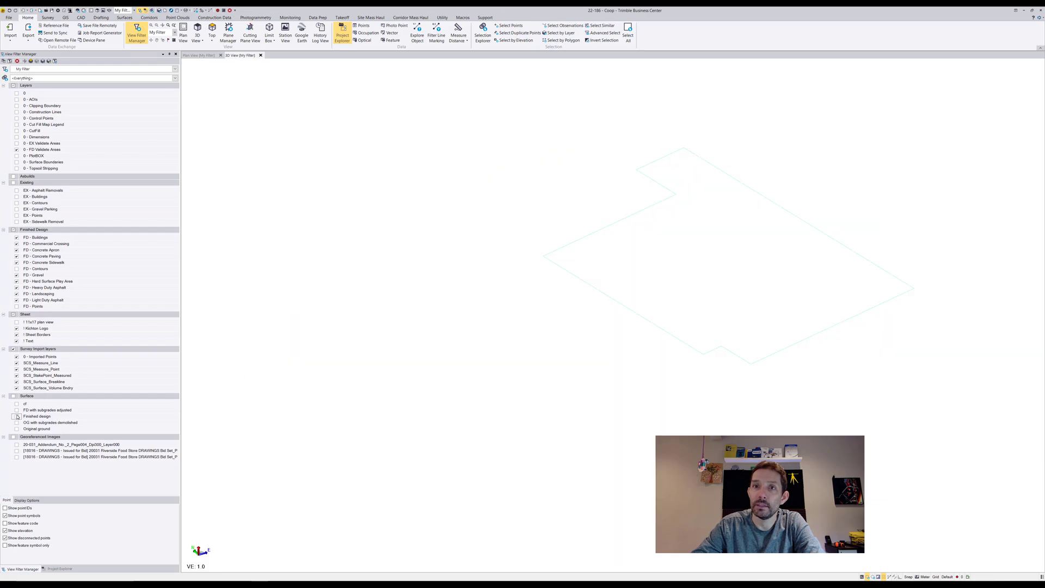
click(17, 410)
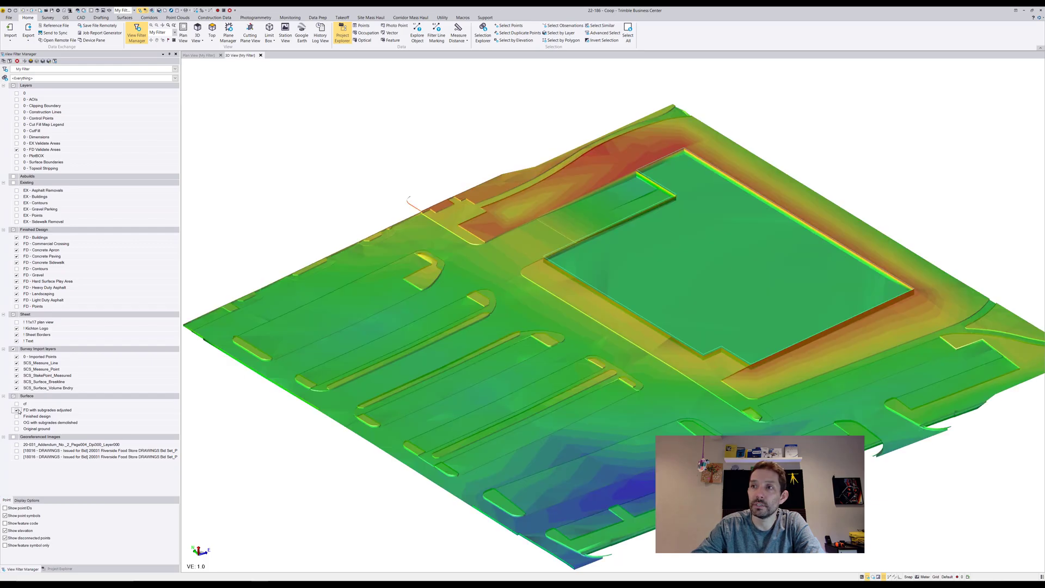
click(17, 410)
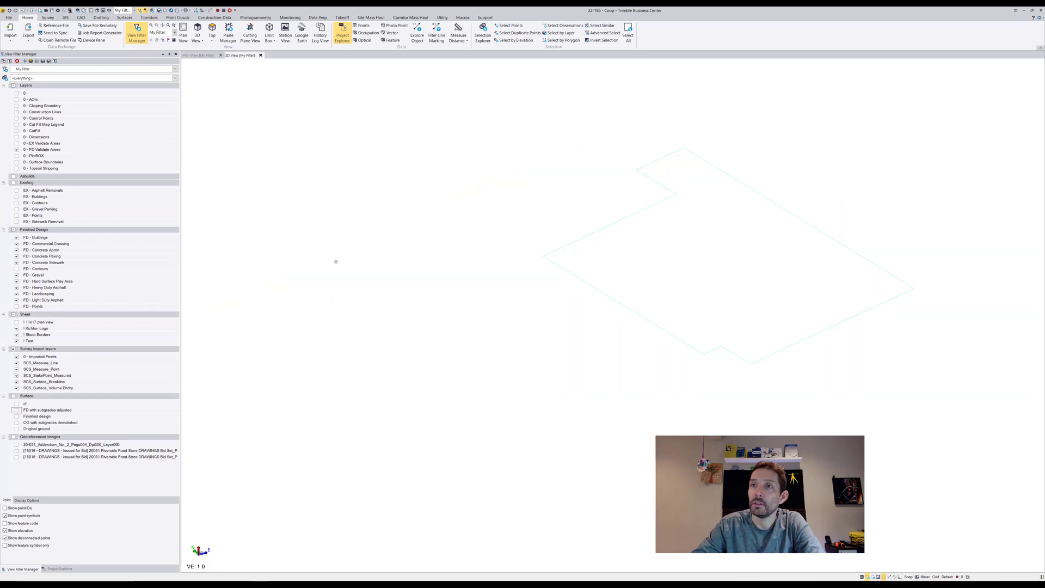
Scroll through the Takeoff Report PDF's earthwork and quantity tables, then close Edge
click(199, 56)
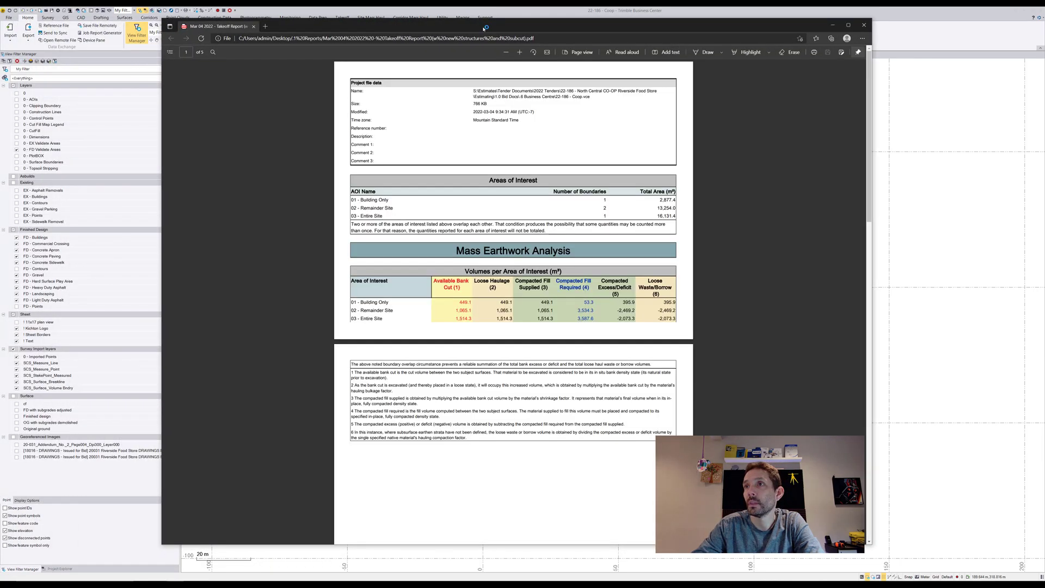
scroll(468, 220, down, 20)
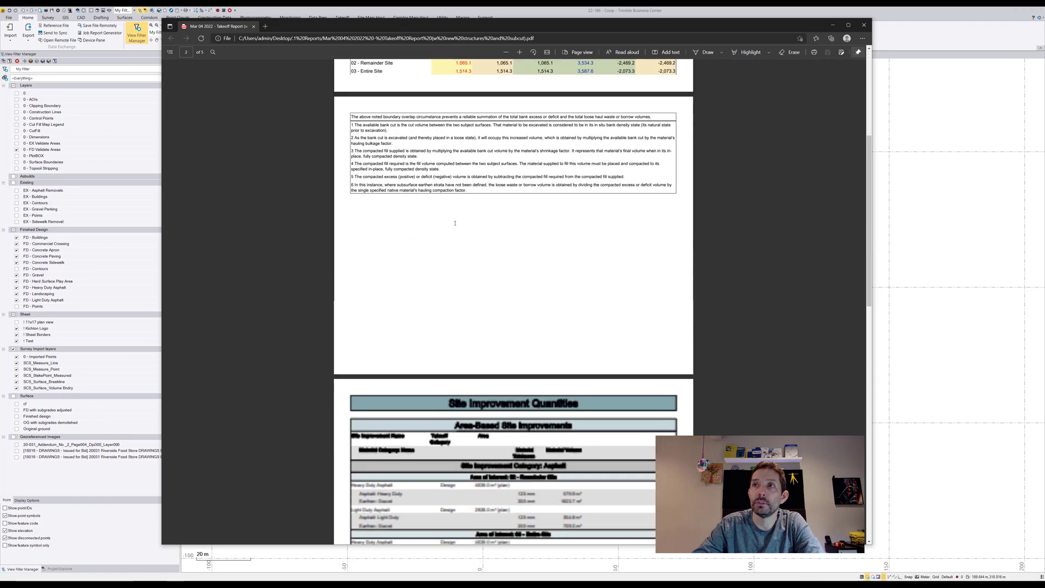
scroll(457, 225, down, 3)
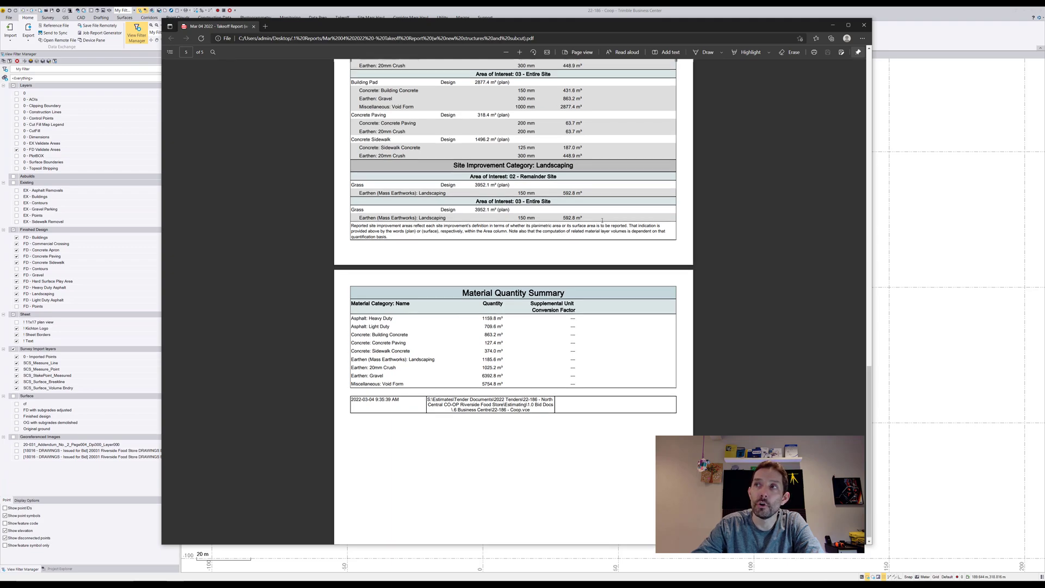
scroll(457, 225, up, 6)
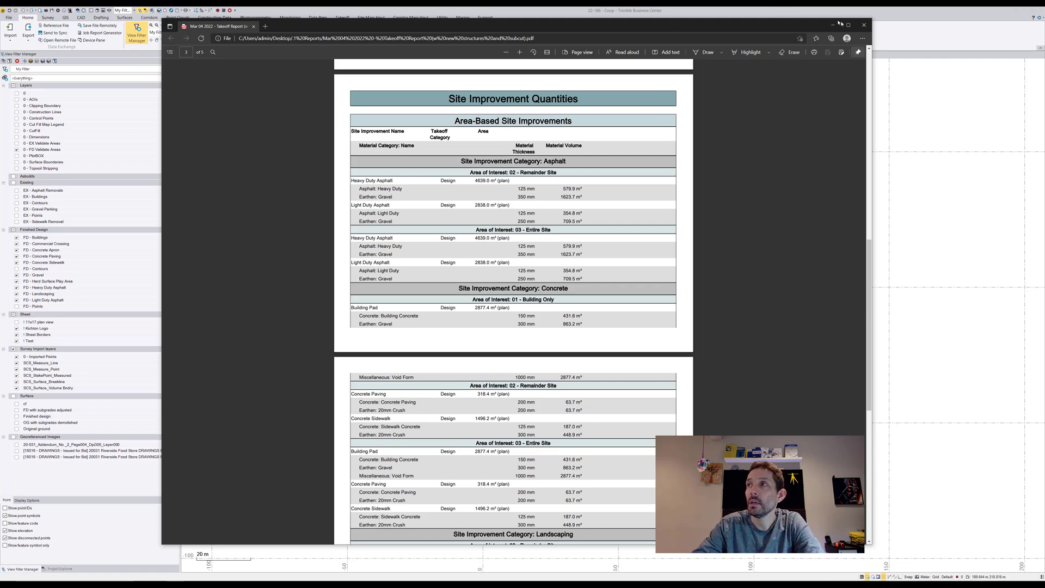
click(861, 26)
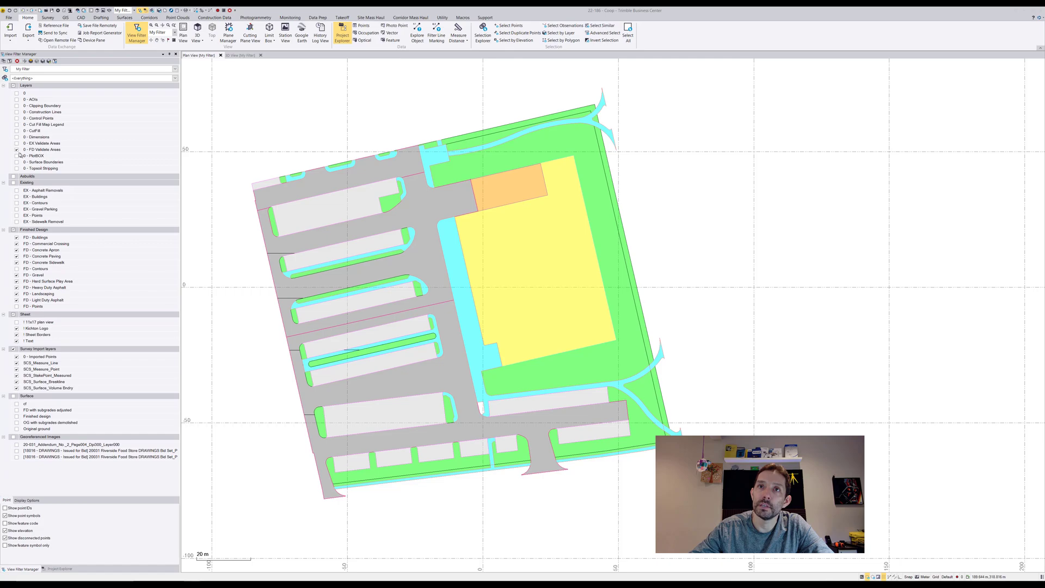
Leave only FD - Buildings visible and select the building outline as the report boundary
click(16, 150)
click(13, 229)
click(16, 237)
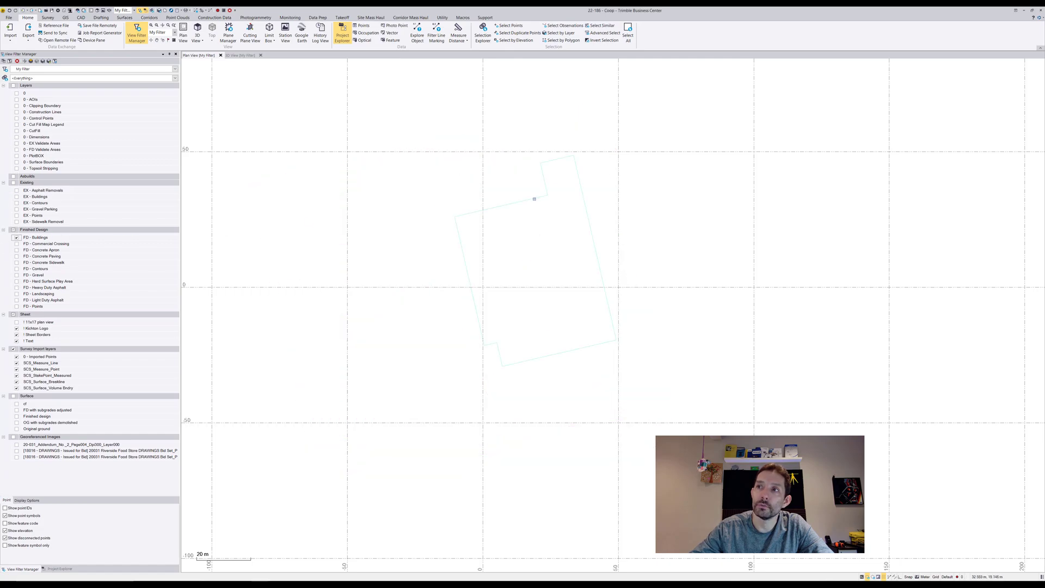
click(613, 305)
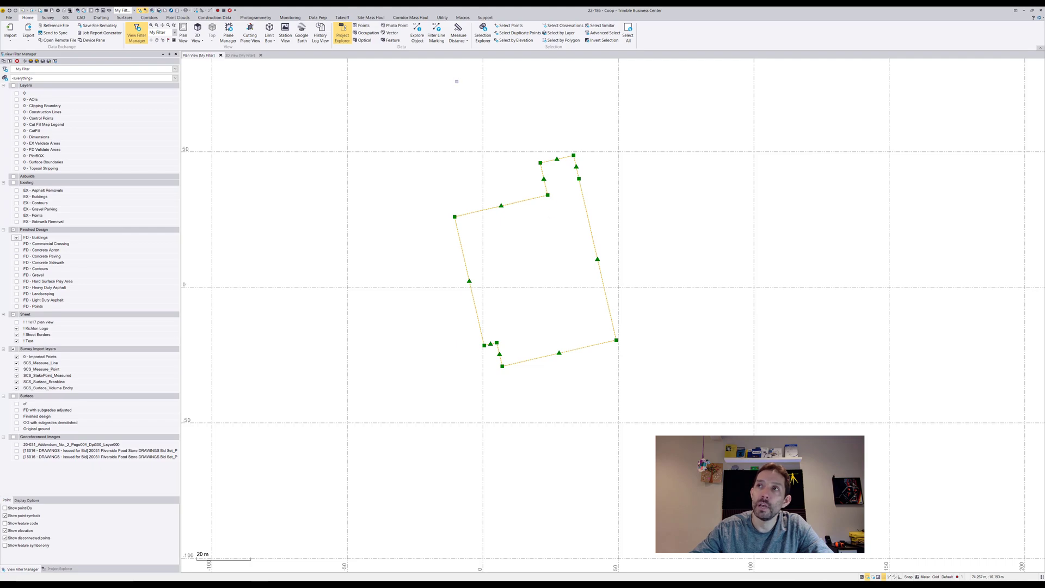
click(126, 17)
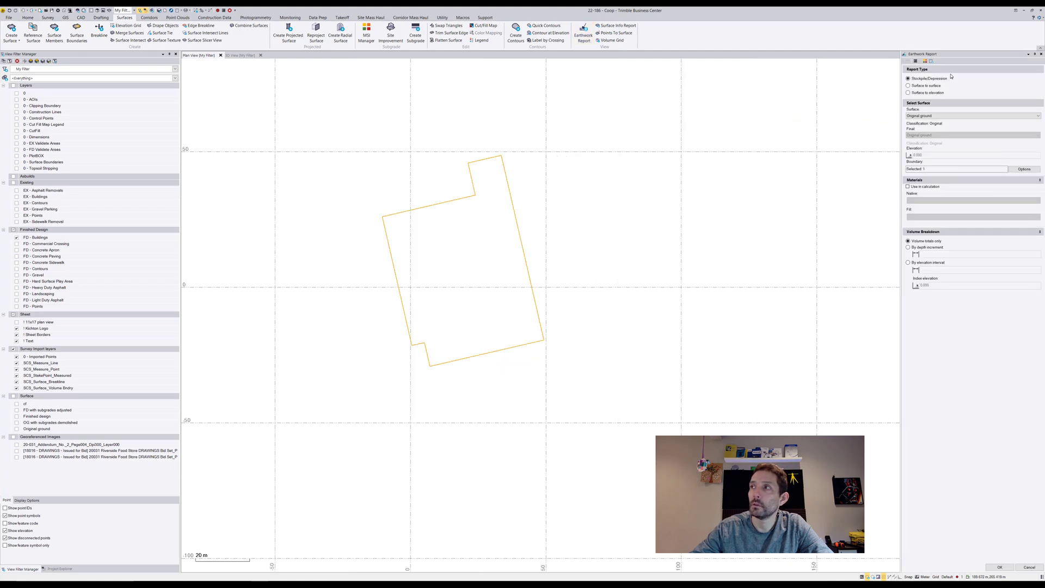
Run a Surface to surface Earthwork Report with FD with subgrades adjusted as the final surface
click(925, 85)
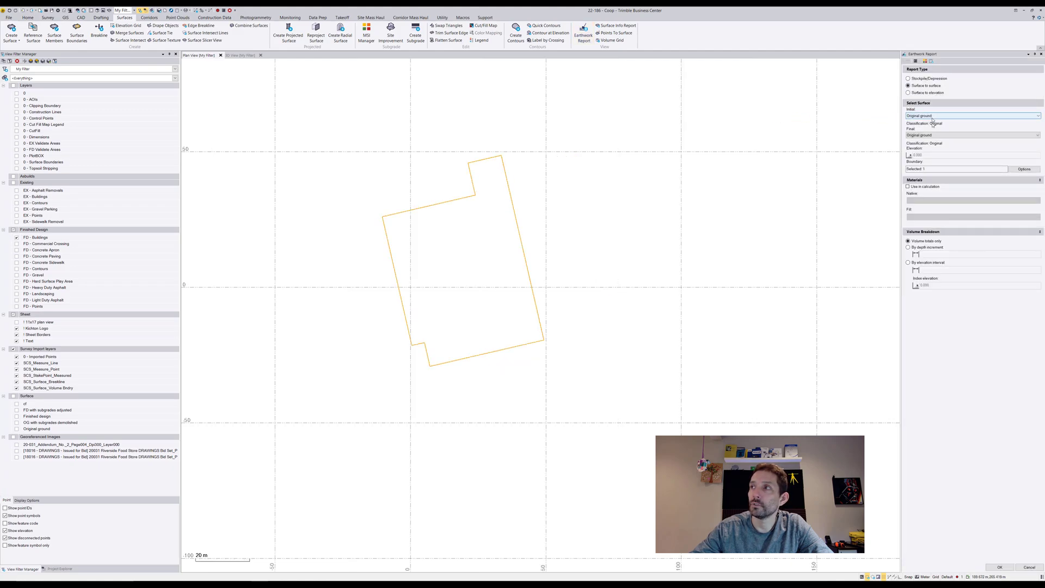
click(932, 135)
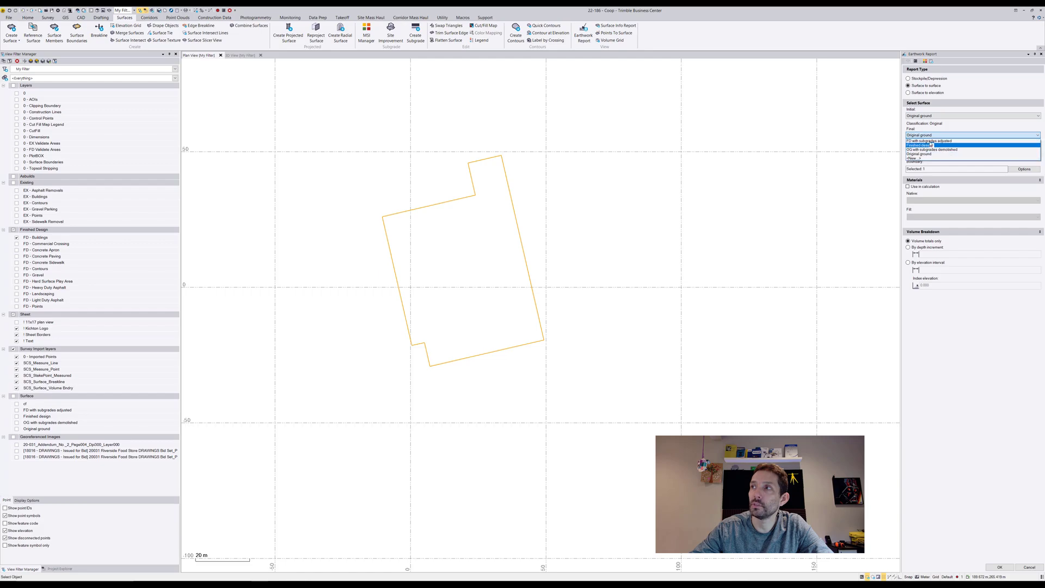
click(929, 141)
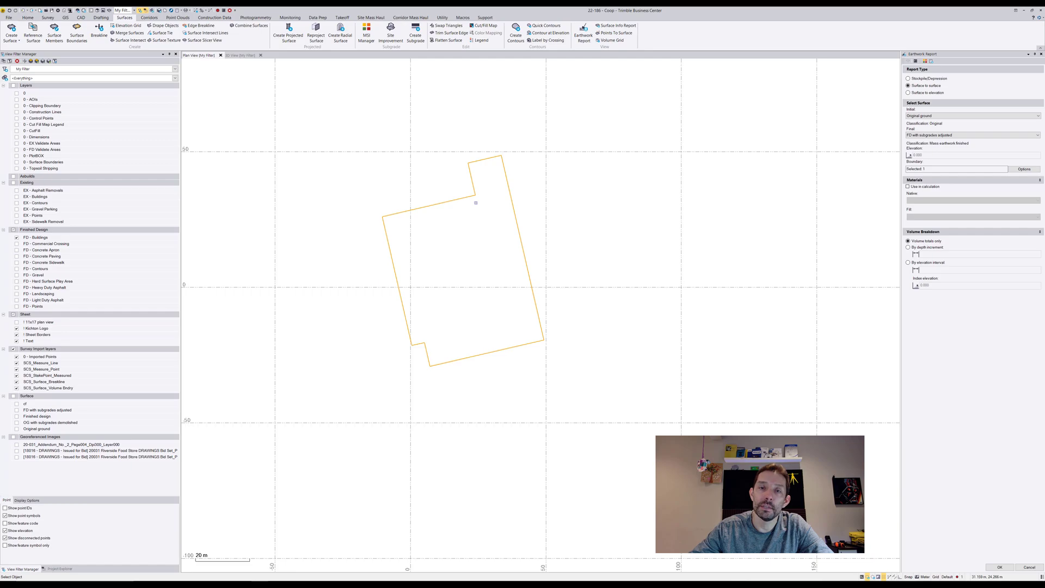
click(984, 567)
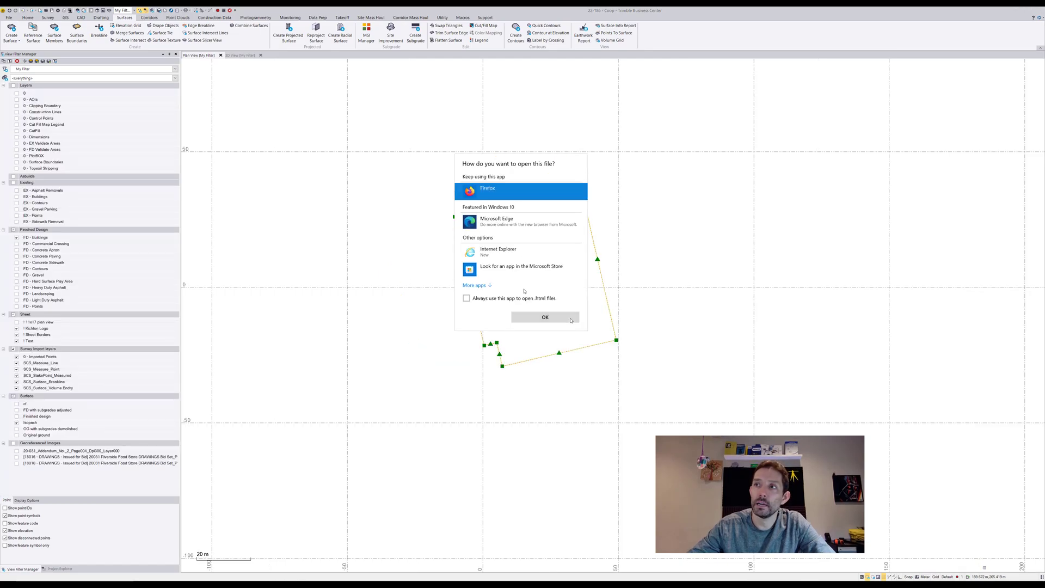
Open the report in Firefox, highlight the 395.9 m³ difference and unnamed boundary, then close it
click(542, 315)
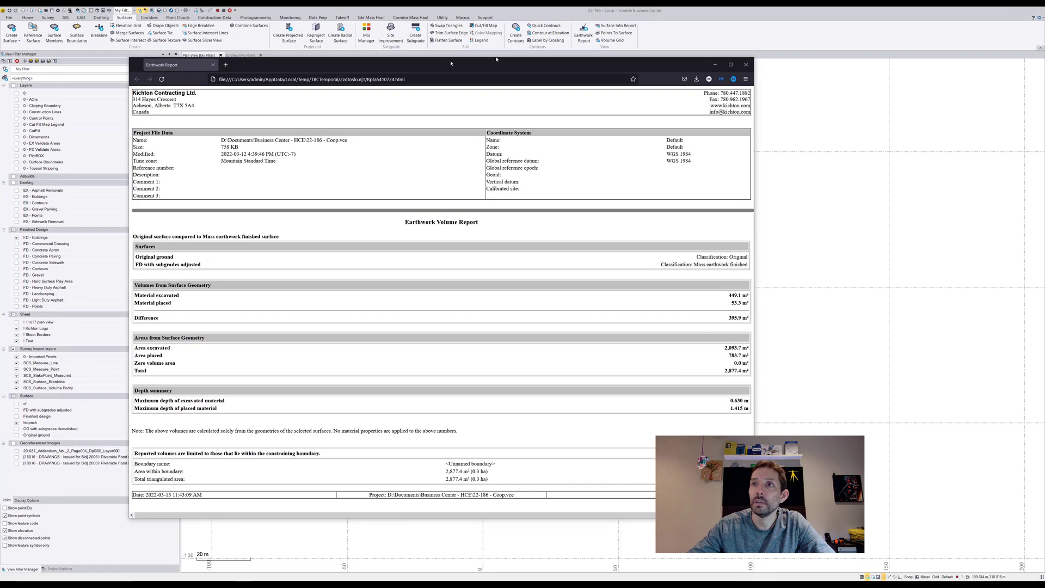
drag(485, 61, 548, 52)
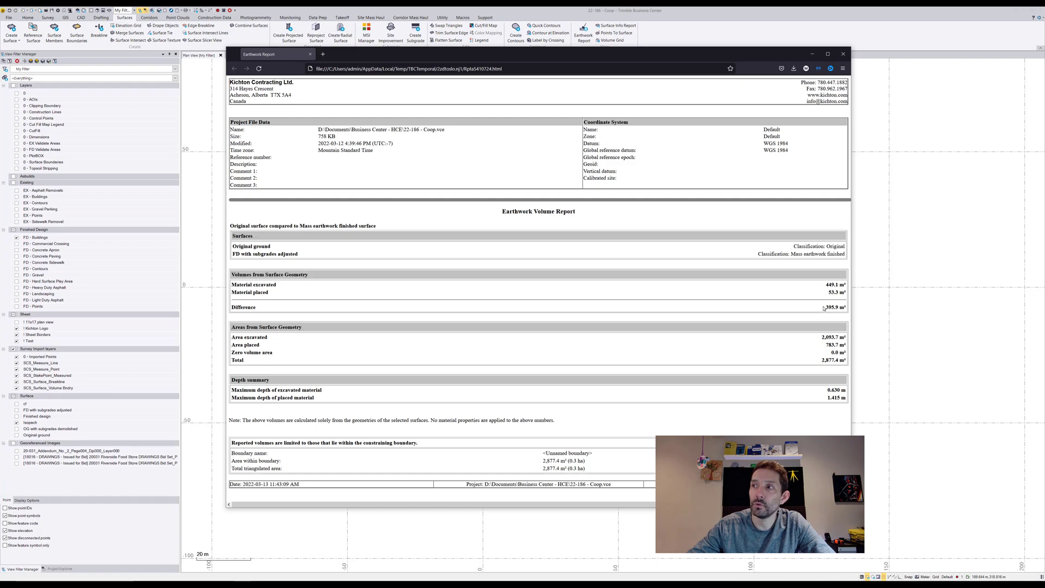
drag(823, 307, 845, 308)
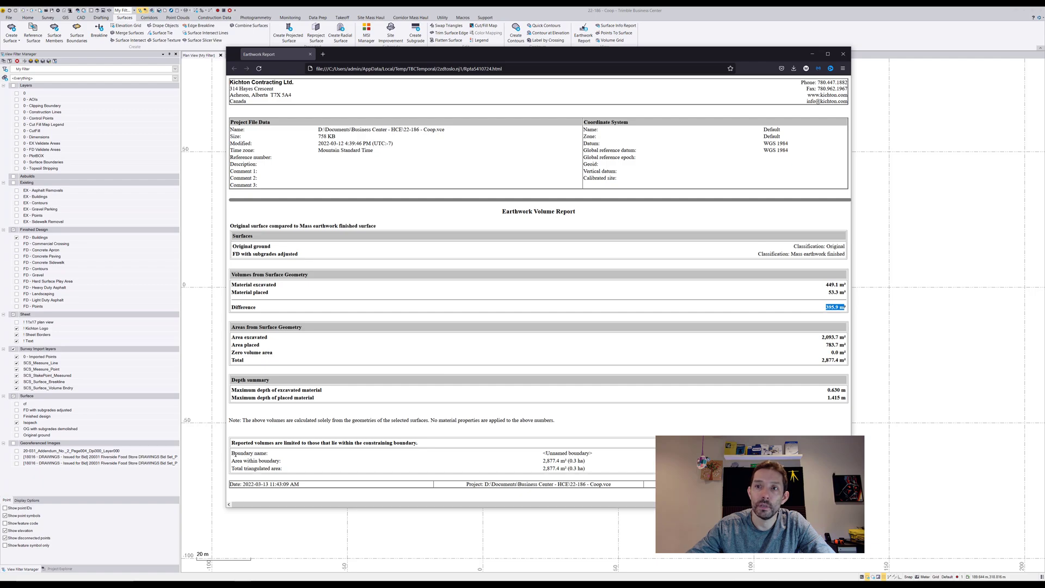
triple_click(582, 452)
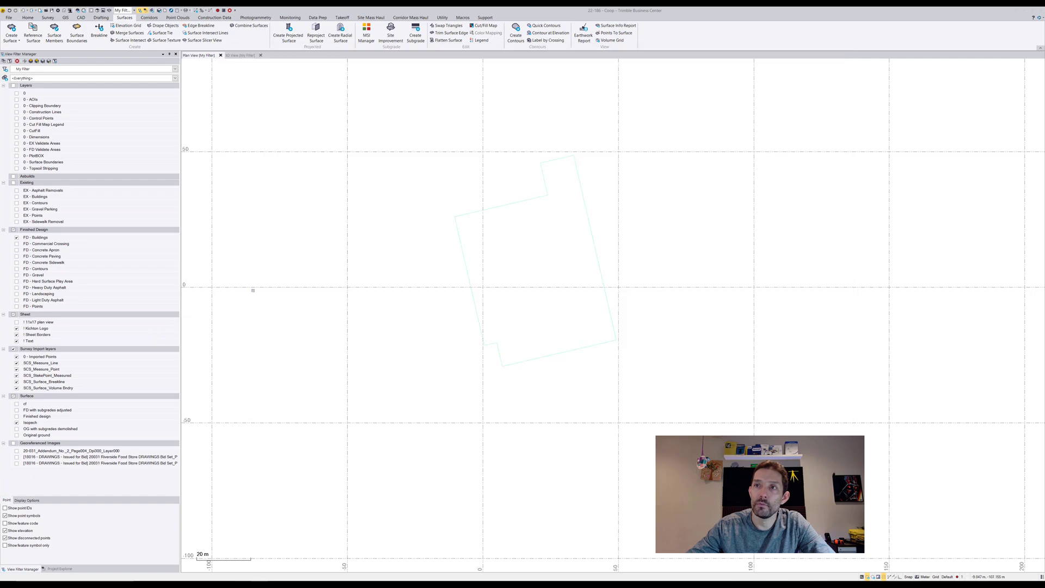
key(alt+Tab)
Name the building boundary linestring BLDG in its Properties
click(505, 202)
right_click(503, 205)
click(517, 336)
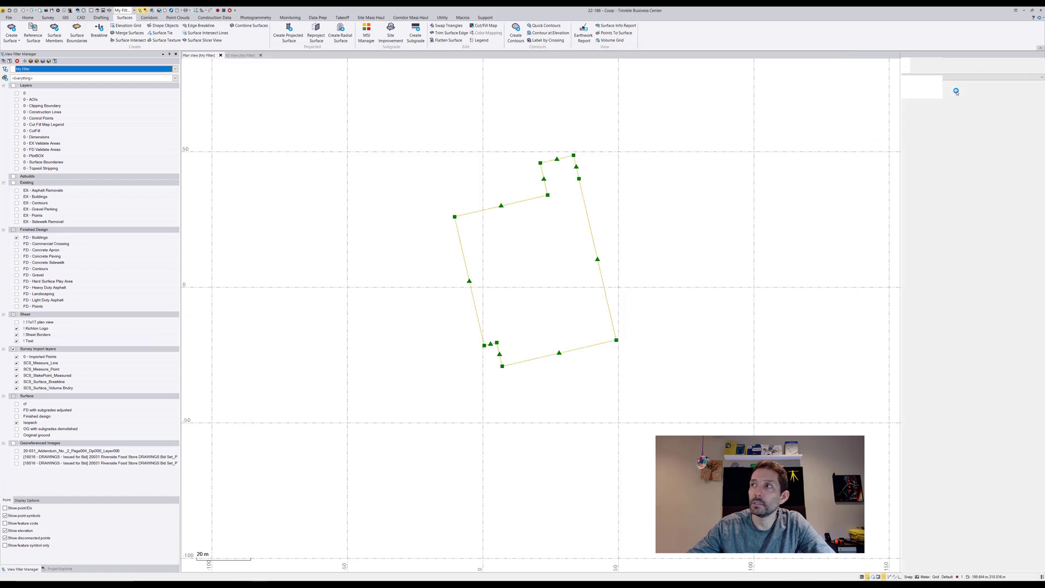
click(982, 176)
text(BLDG)
key(Return)
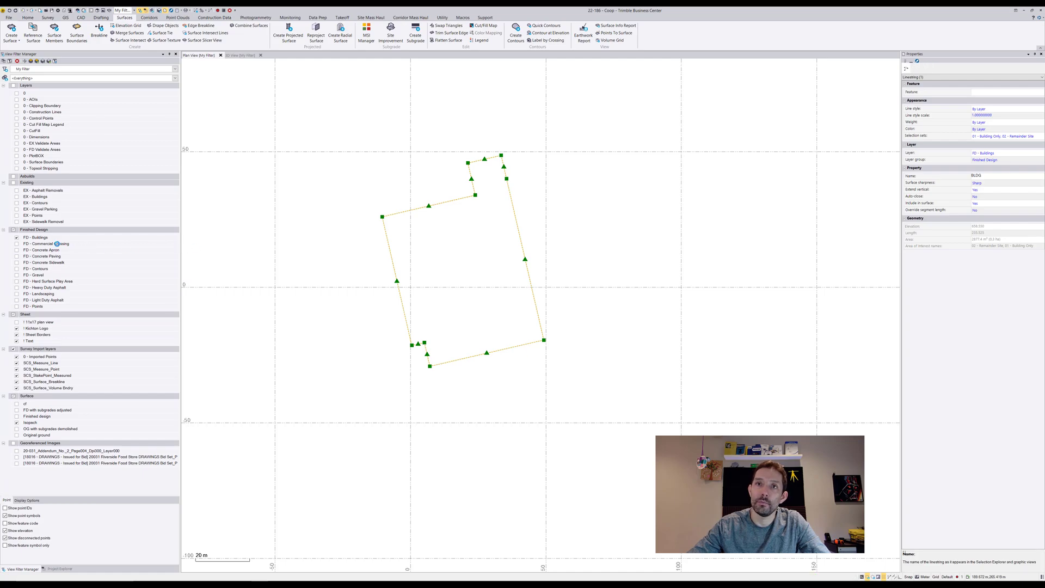
Show only FD - Concrete Sidewalk and name all 17 sidewalk linestrings Sidewalk
click(17, 238)
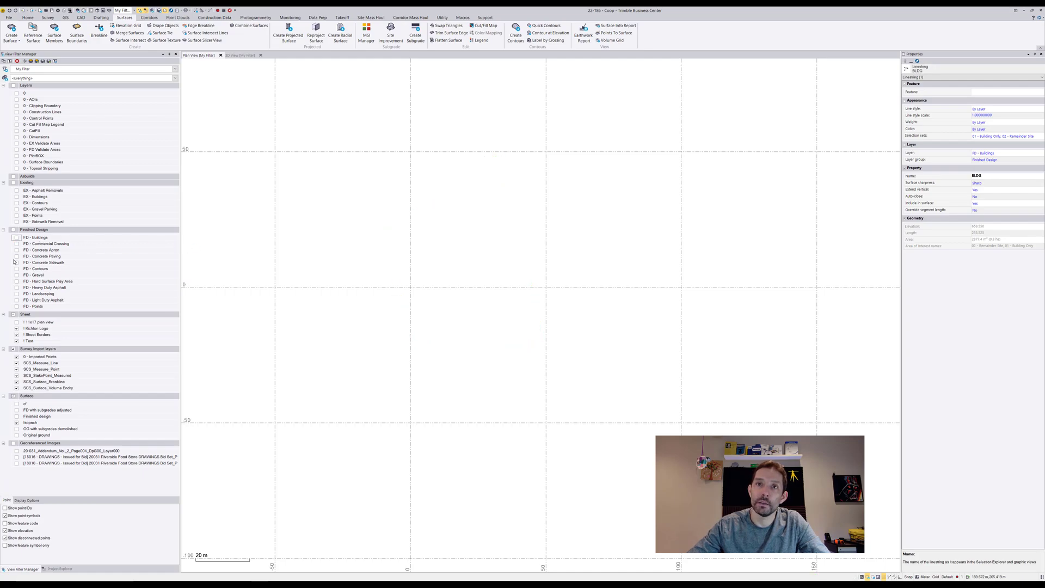
click(17, 262)
scroll(342, 253, down, 5)
drag(253, 161, 591, 422)
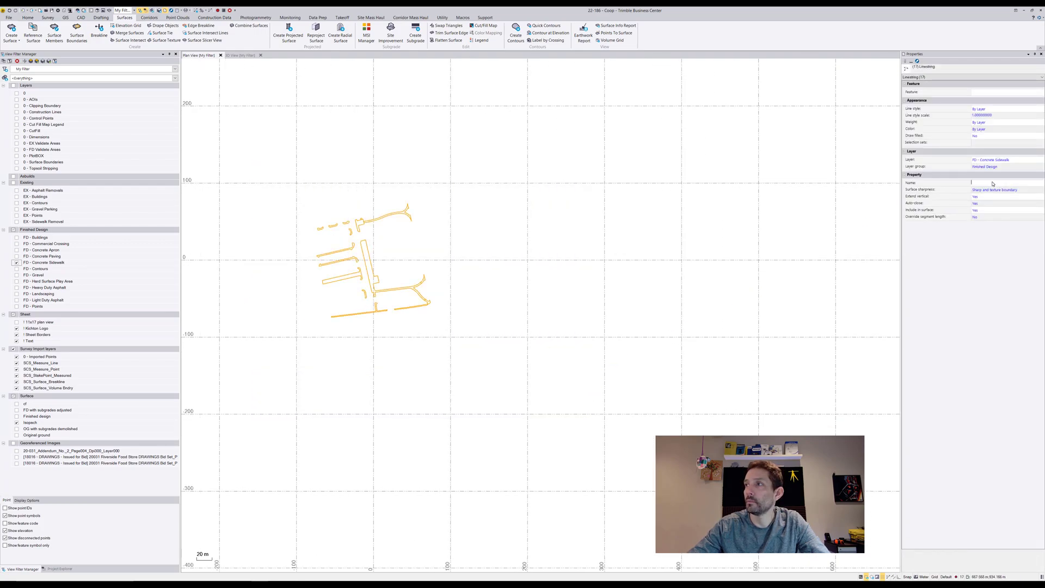
click(993, 183)
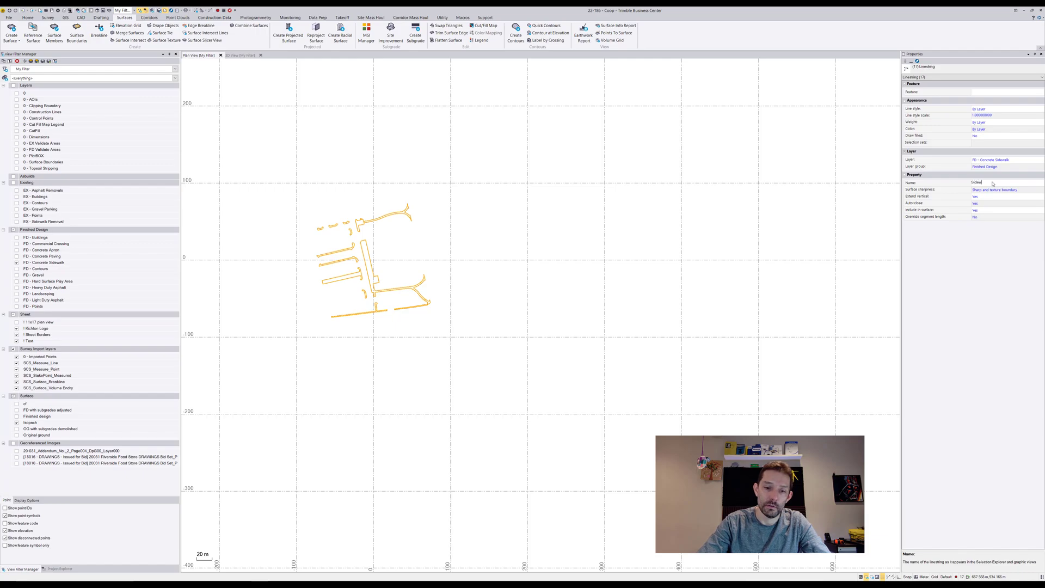
key(Return)
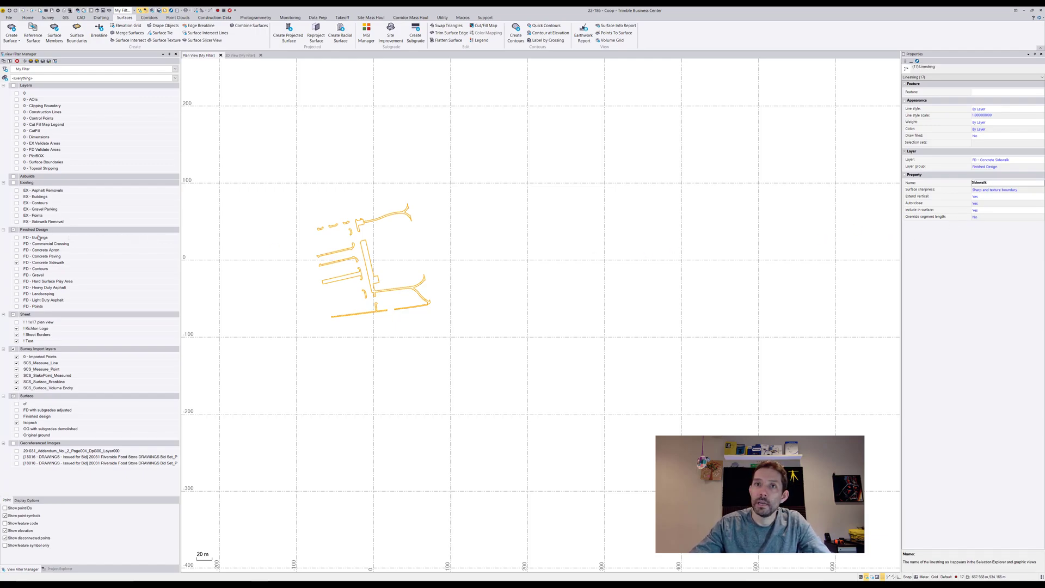
Turn FD - Buildings back on, select all 18 linestrings, and run the earthwork report
click(17, 237)
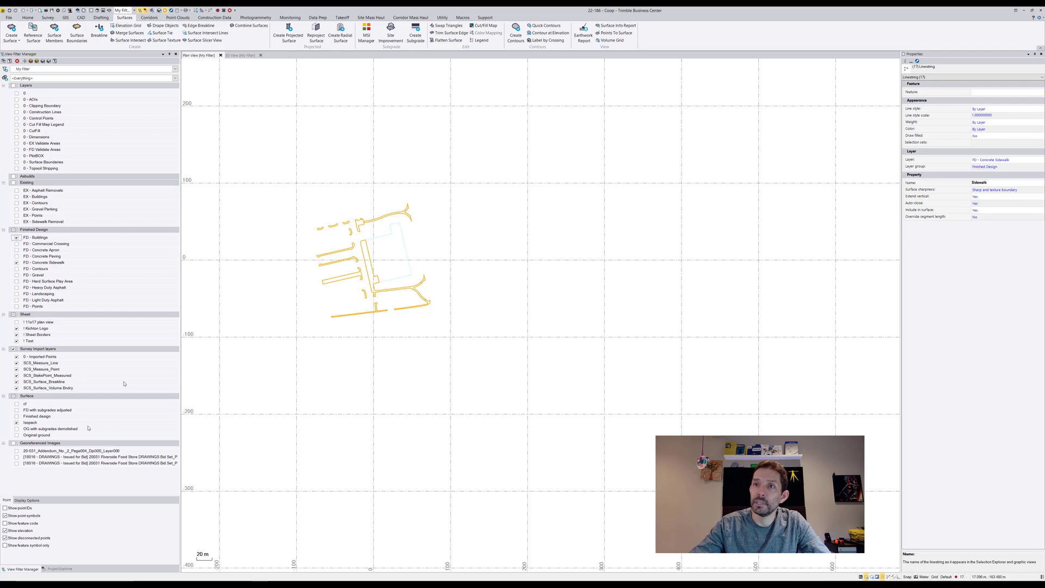
drag(266, 170, 607, 426)
click(583, 34)
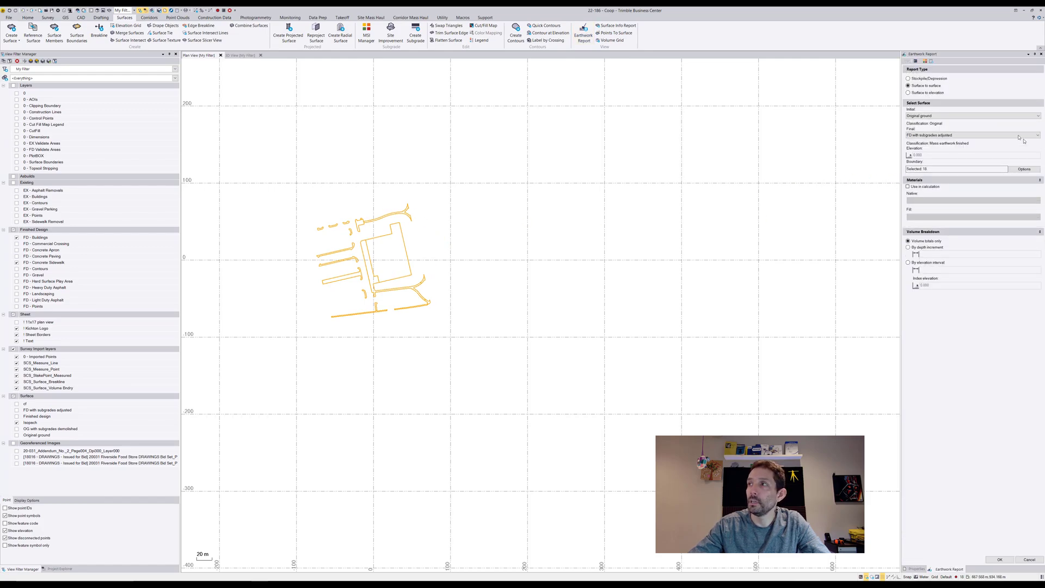
click(999, 560)
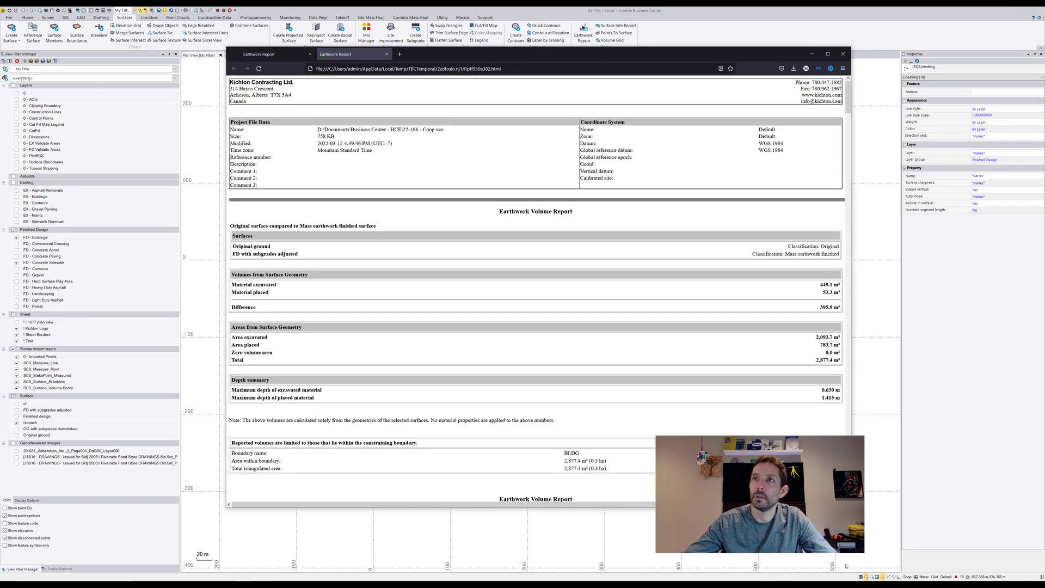
Compare report tabs and highlight the BLDG boundary's name, area and cut/fill/difference volumes
click(303, 55)
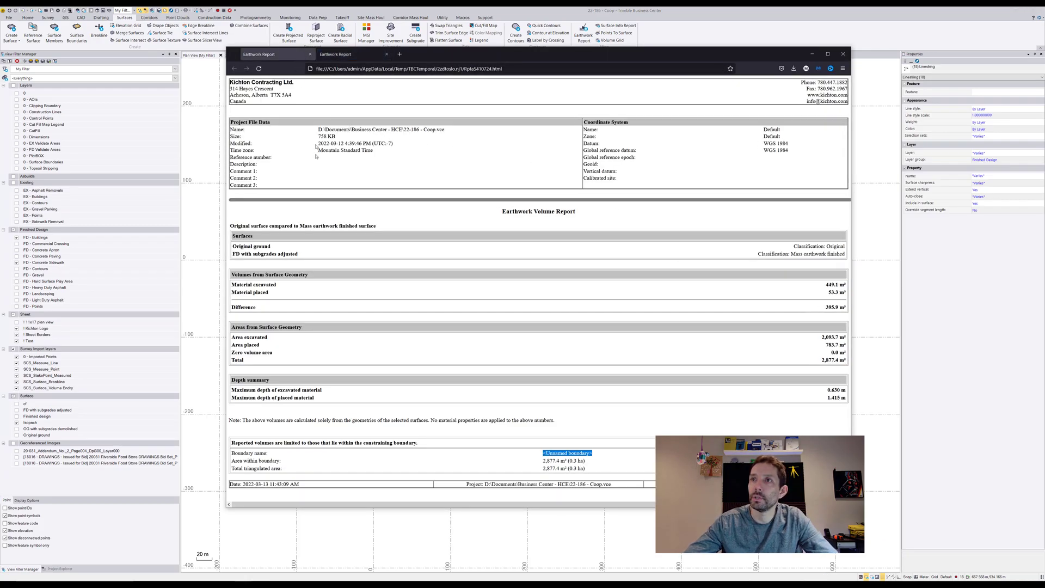
click(335, 54)
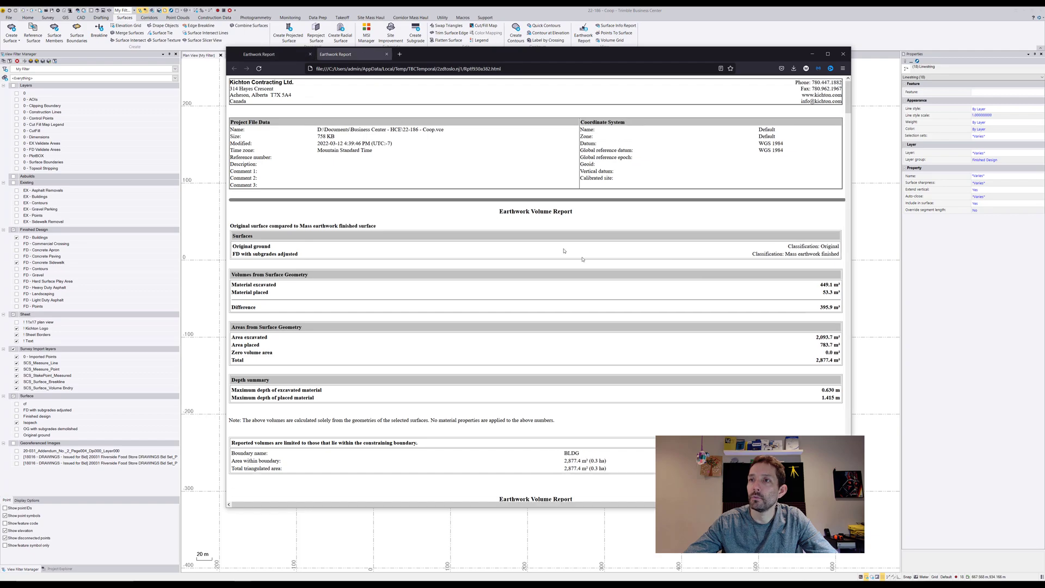
double_click(571, 453)
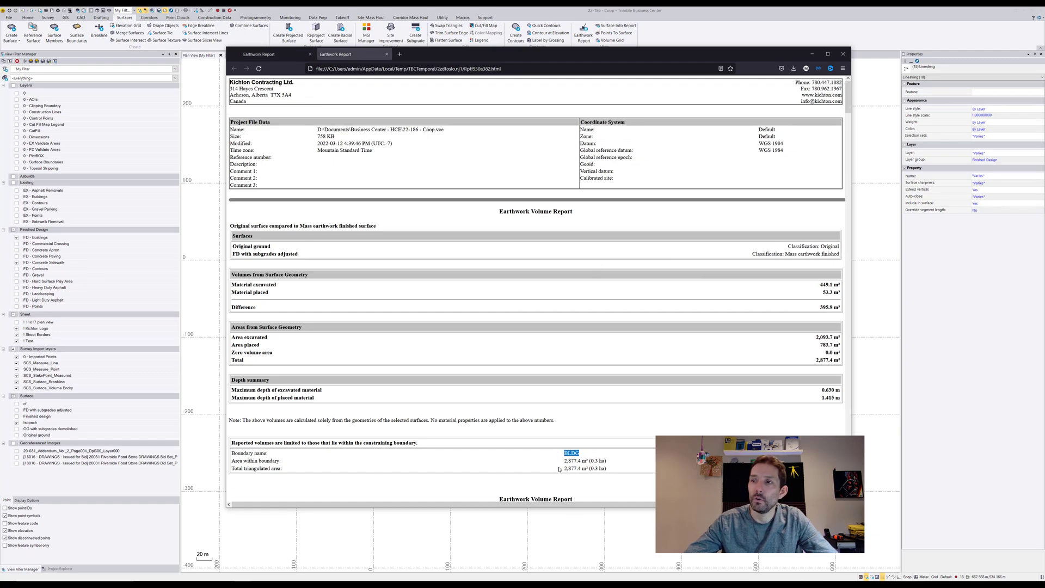
drag(564, 461, 597, 461)
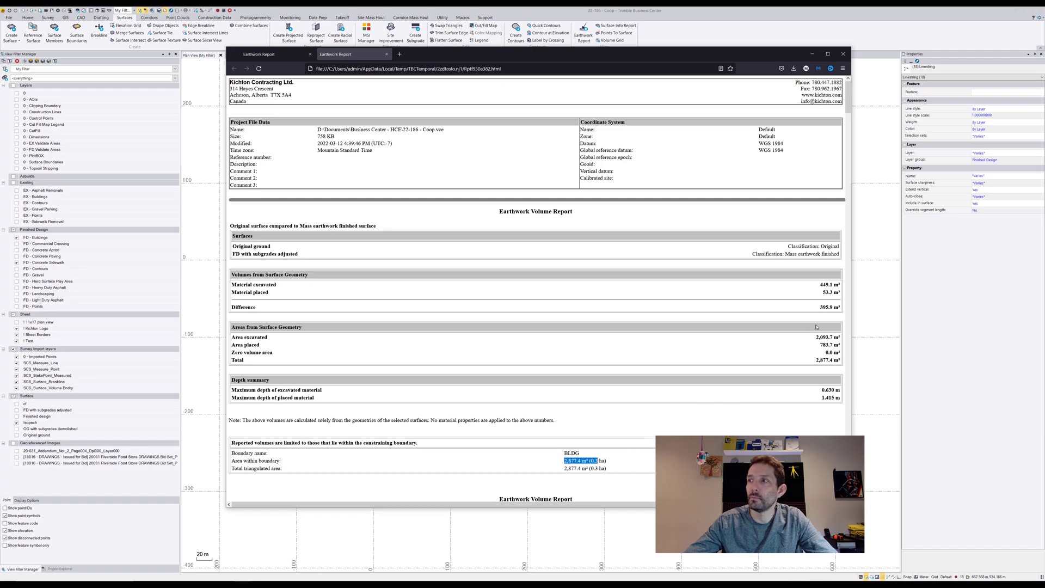
drag(819, 285, 834, 325)
Scroll through the Sidewalk boundary sections, highlighting the Sidewalk name
scroll(680, 313, down, 4)
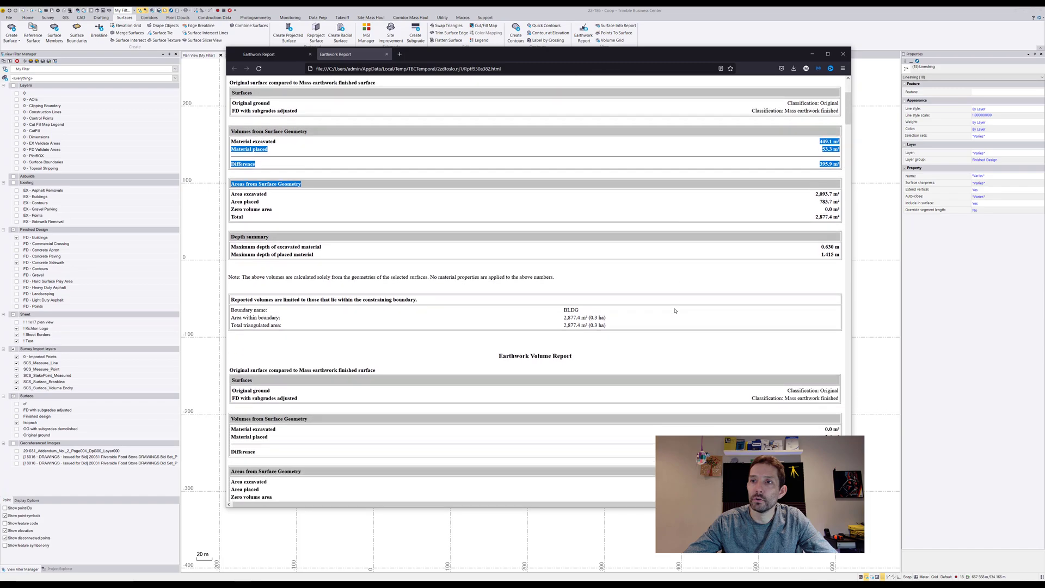
scroll(675, 311, down, 2)
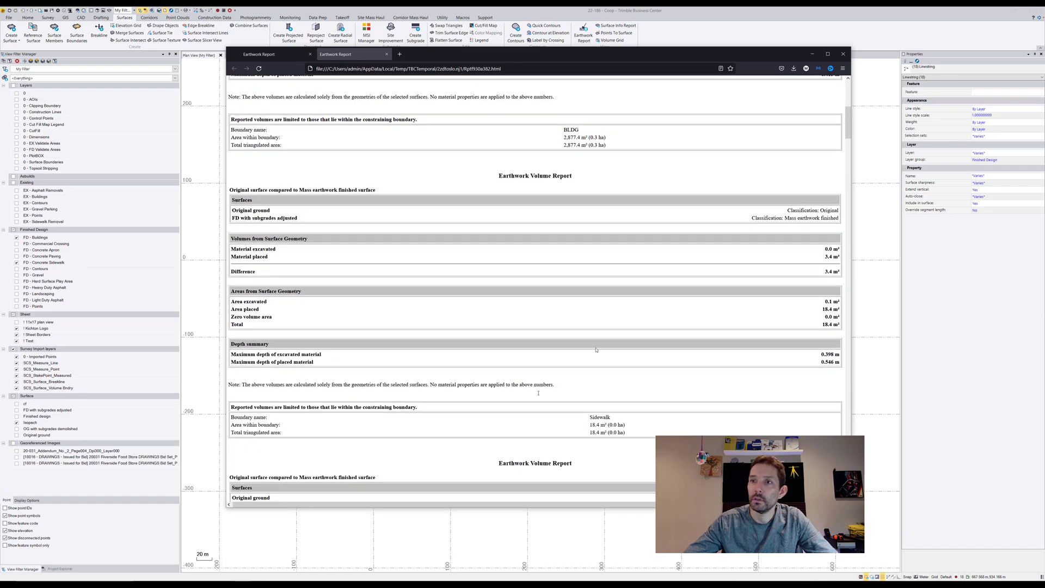
drag(610, 417, 589, 416)
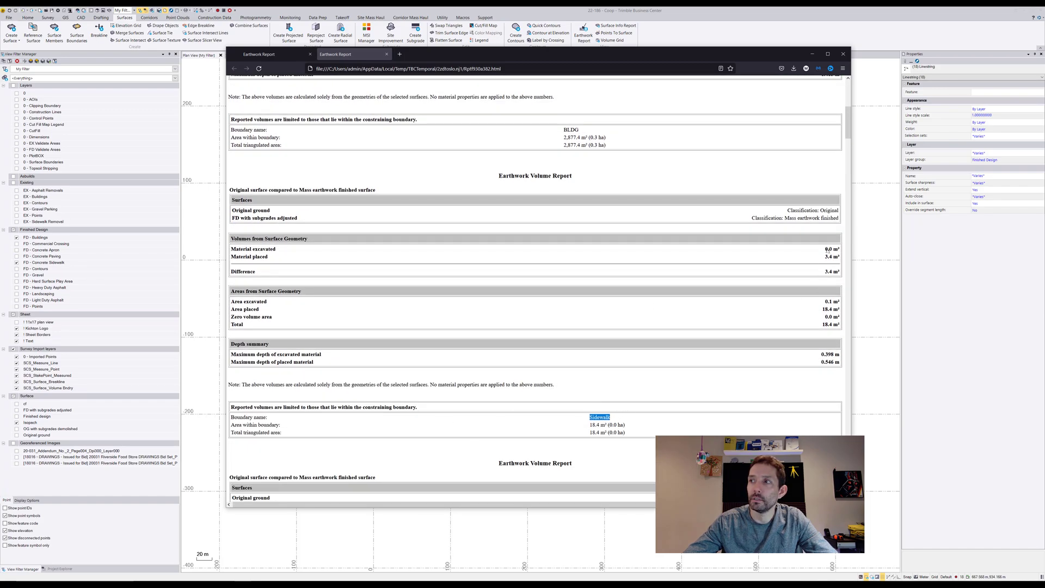
scroll(780, 292, down, 4)
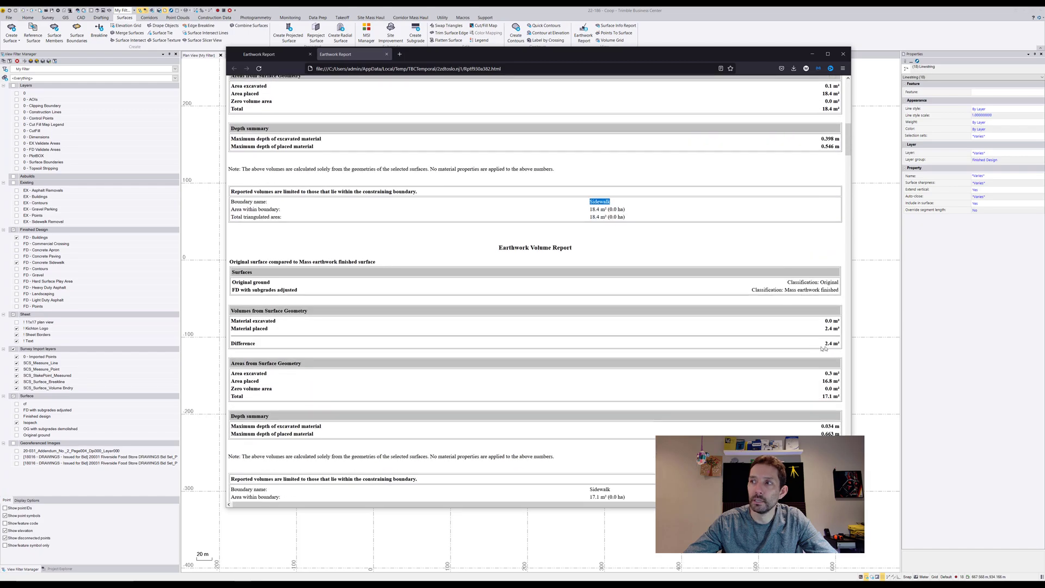
scroll(800, 351, down, 3)
scroll(800, 351, down, 5)
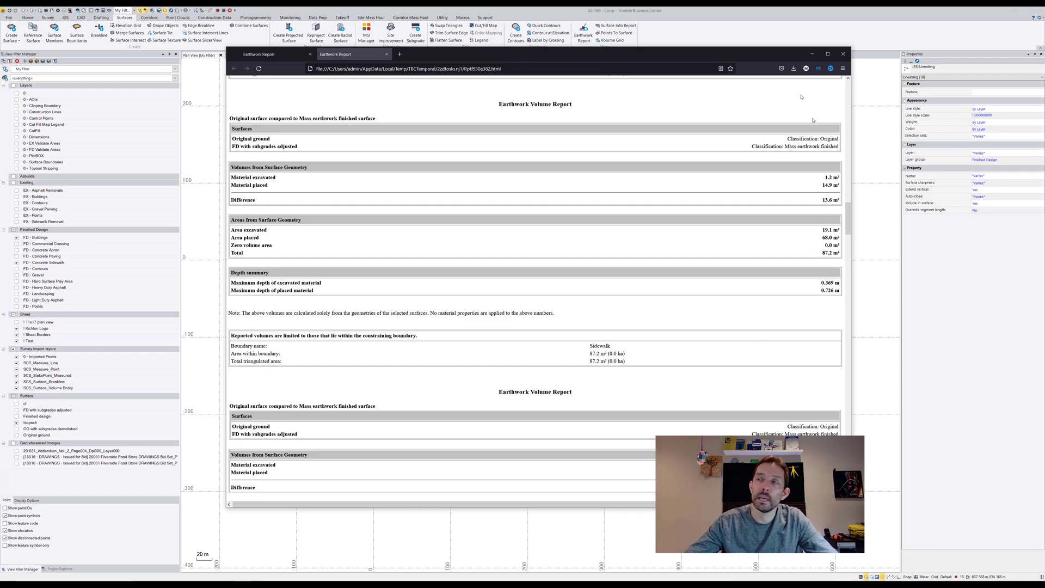
Close the Firefox report and reopen the Earthwork Report panel
click(842, 53)
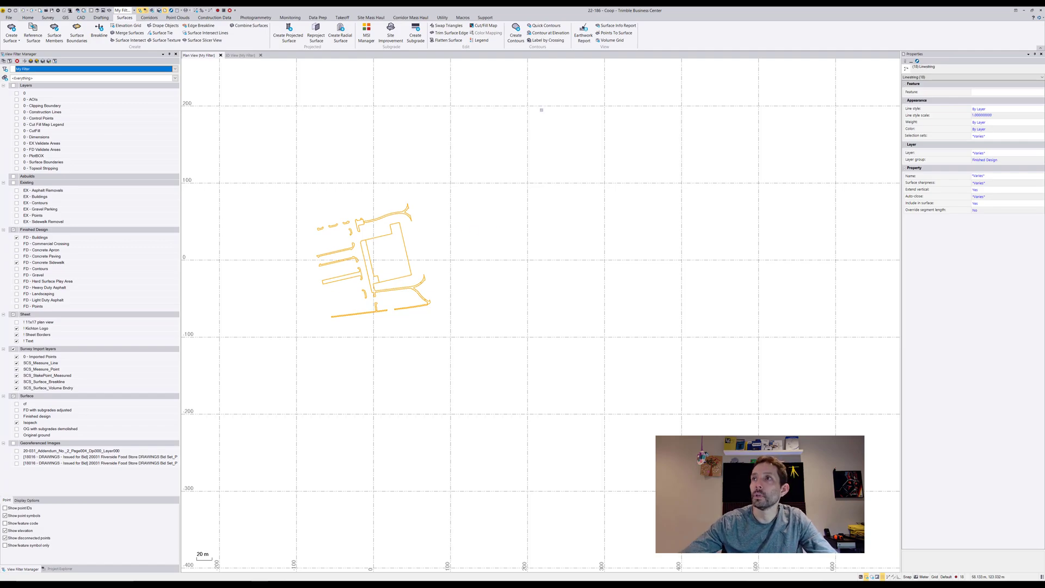
click(583, 29)
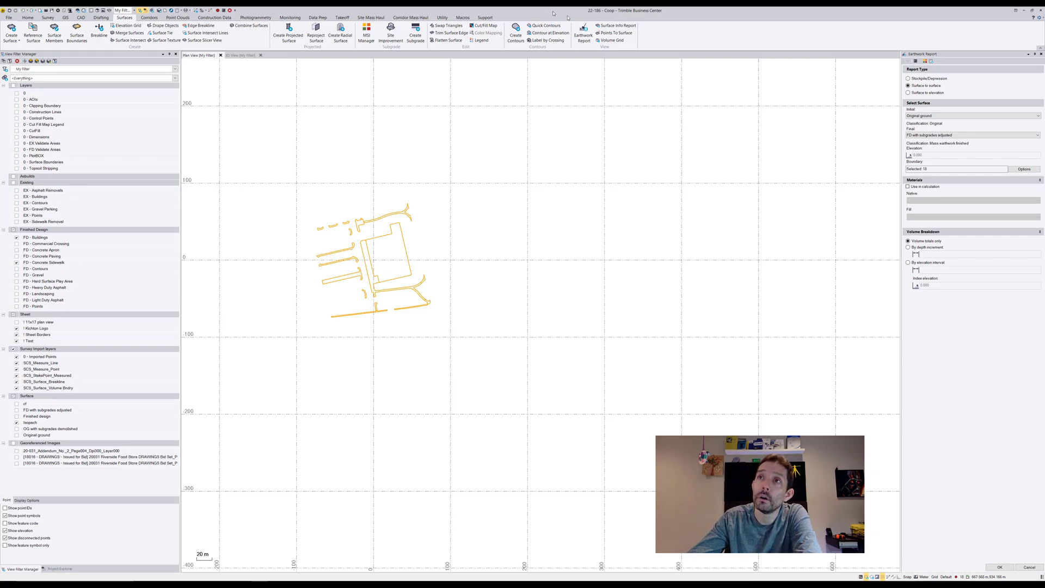
Open the Area/Length/Count Report through Reports > More Reports
click(207, 10)
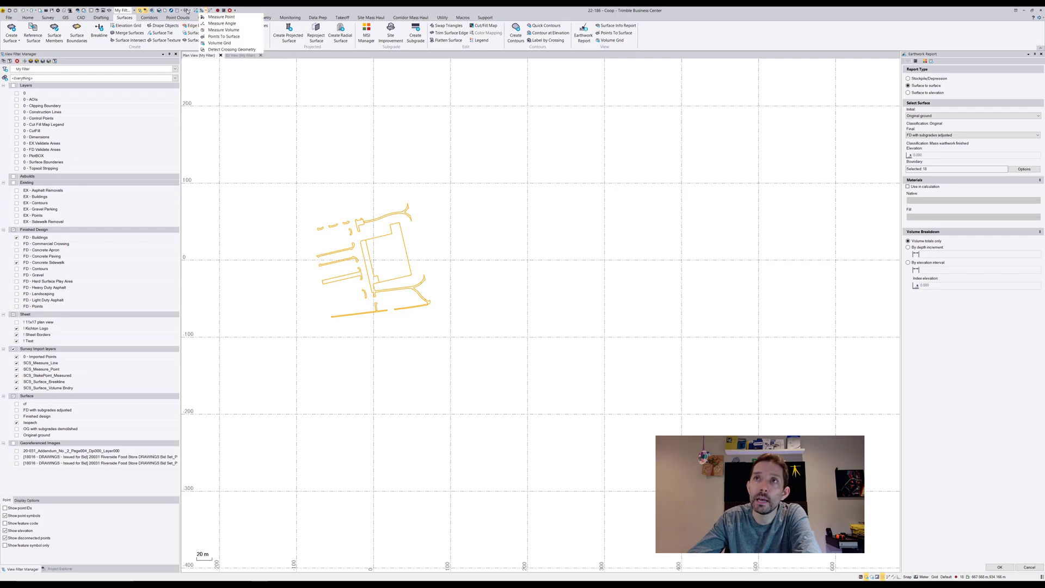
click(178, 11)
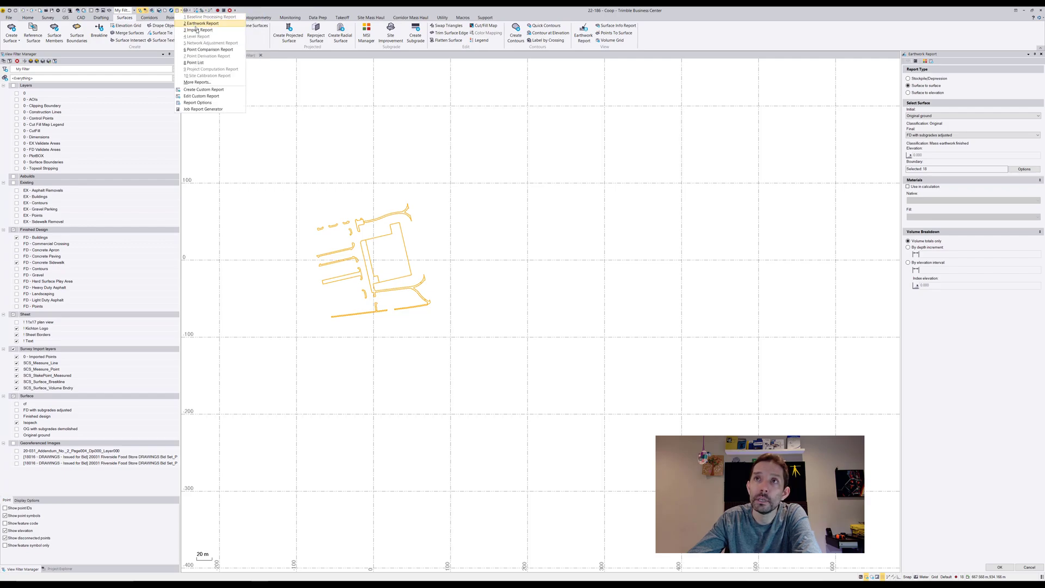
click(199, 82)
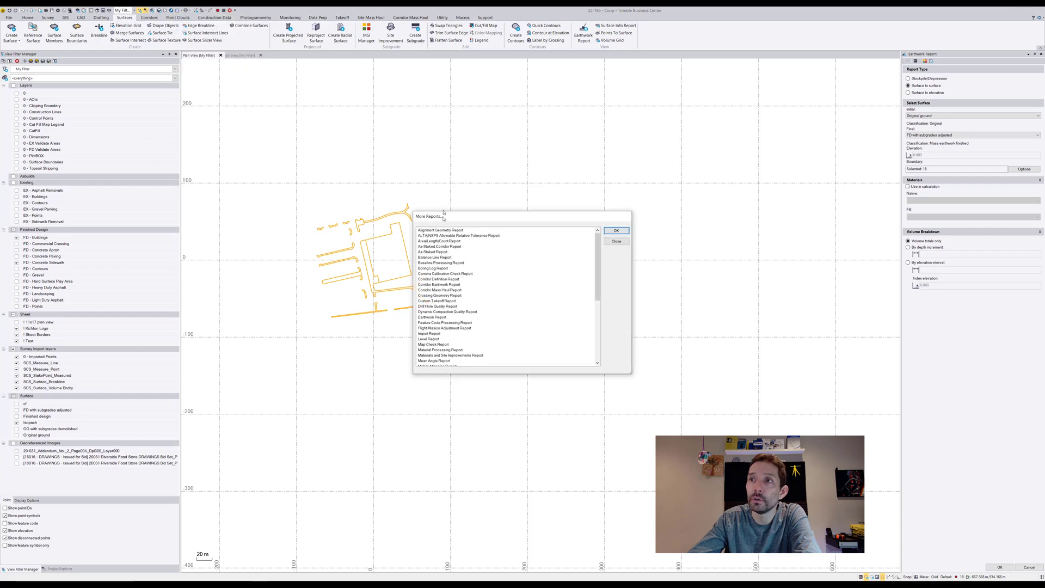
click(435, 236)
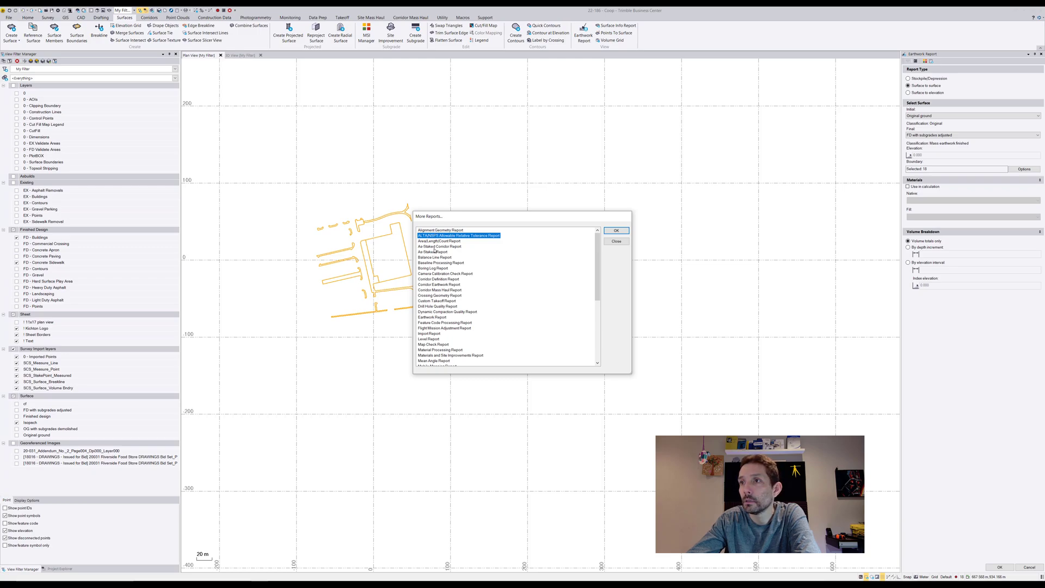
click(436, 241)
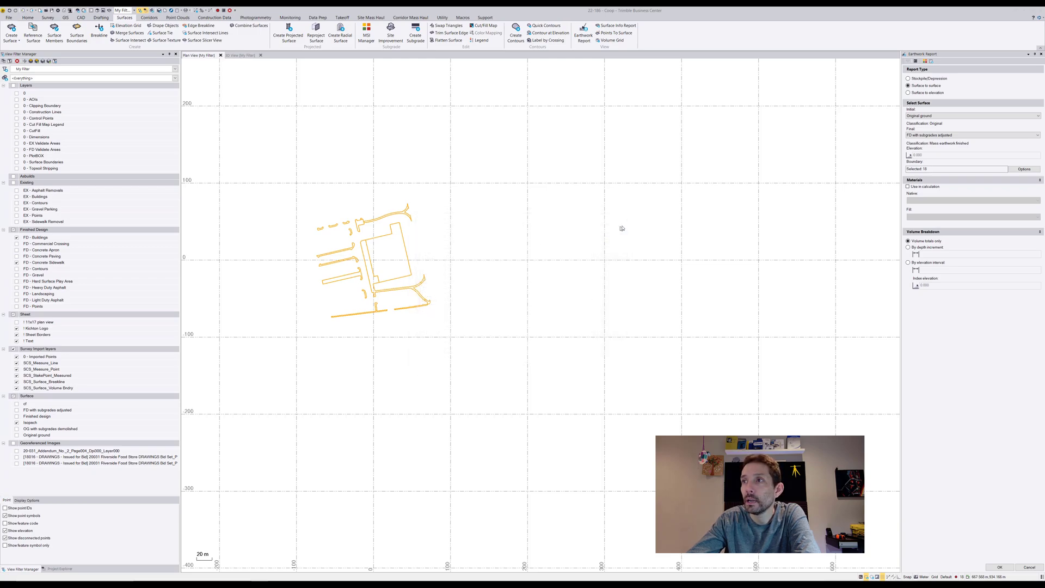
key(ctrl+shift+a)
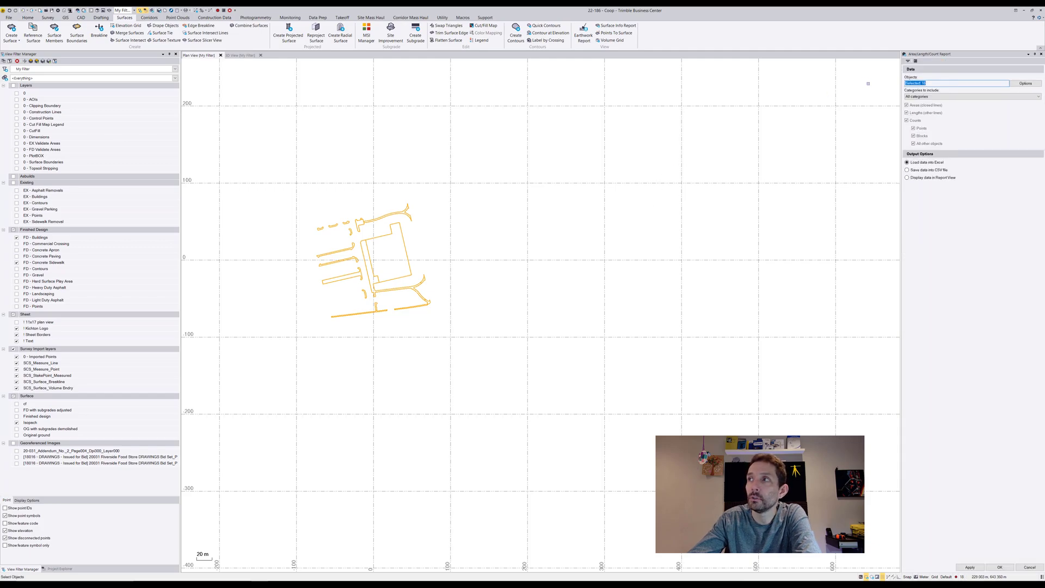